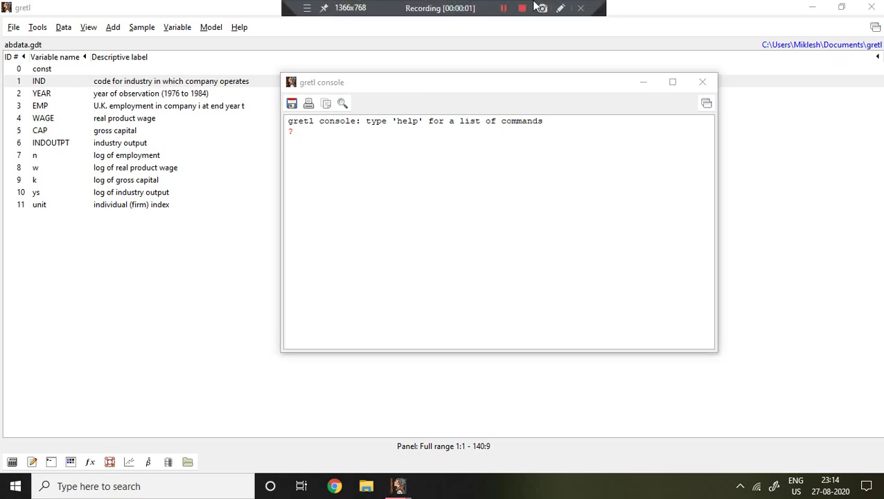
- Define the list x holding w, k and ys with 'list x= w k ys' in the console
click(618, 344)
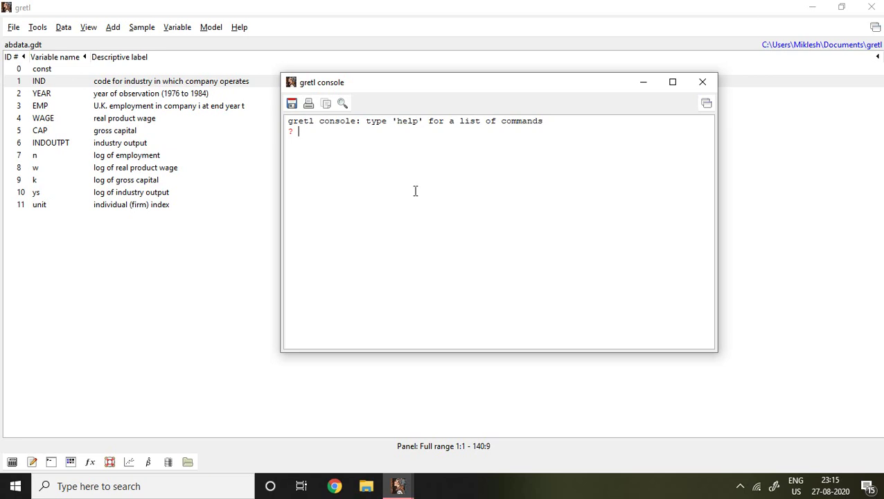
text(list x= w k ys)
key(Return)
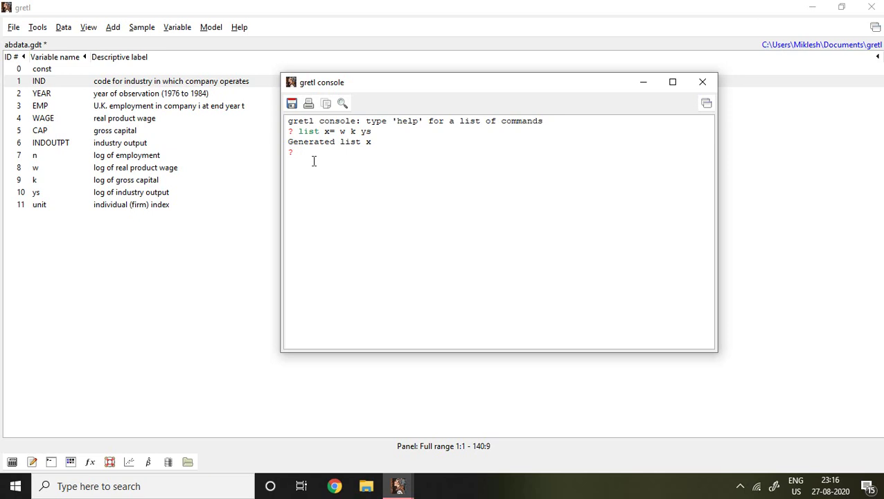
- Start the command 'dpanel 1 ; n x const ;' at the console prompt
text(dyanmic)
key(BackSpace)
key(BackSpace)
key(BackSpace)
key(BackSpace)
key(BackSpace)
key(BackSpace)
text(pane)
text(l)
text( 1)
text( ;)
text(n )
text(x )
text(cibst)
key(BackSpace)
key(BackSpace)
key(BackSpace)
key(BackSpace)
text(onst ;)
- Add instruments GMM(n,2,99), GMM(w,1,99), GMM(k,1,99) and GMM(ys,1,99)
text(GMM(n,2,99) )
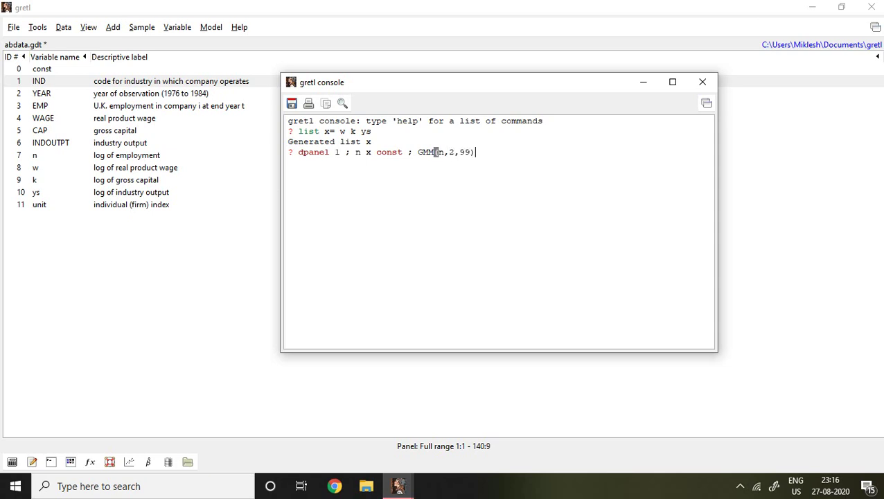
text(GMM(q)
key(BackSpace)
text(w,1,99) GMM)
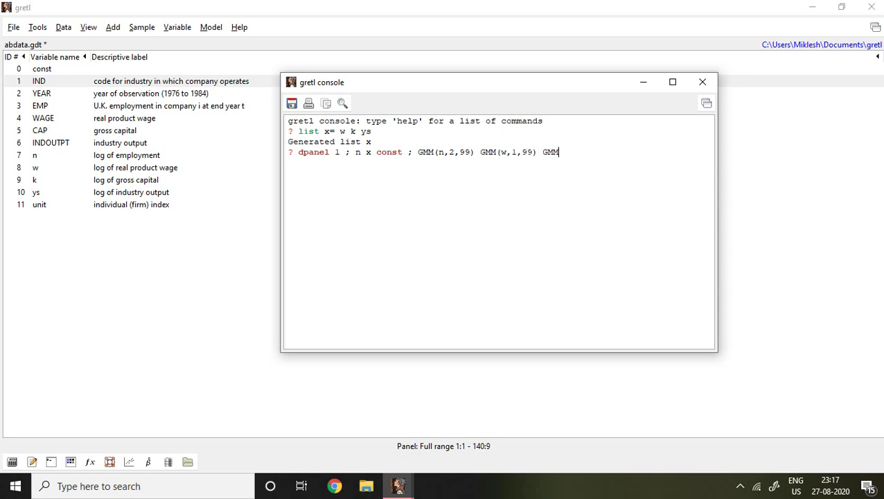
text((k,1,99) GMM(l)
key(BackSpace)
text(ys,1,99)
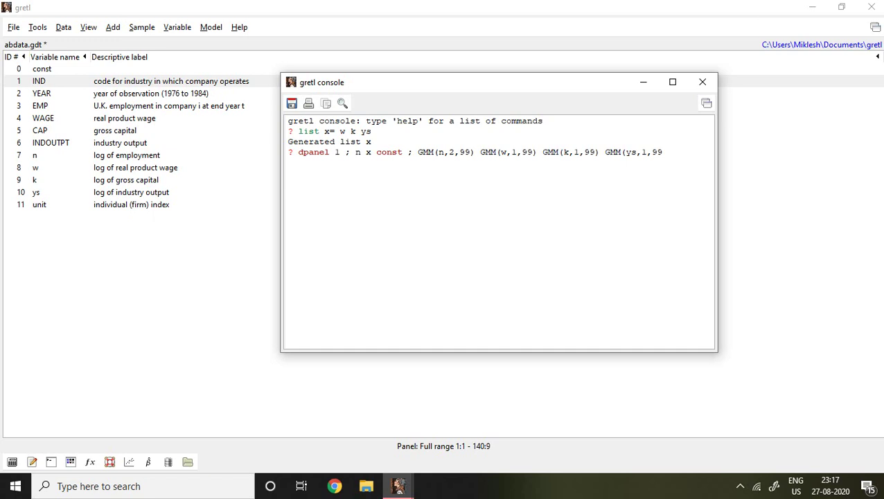
text())
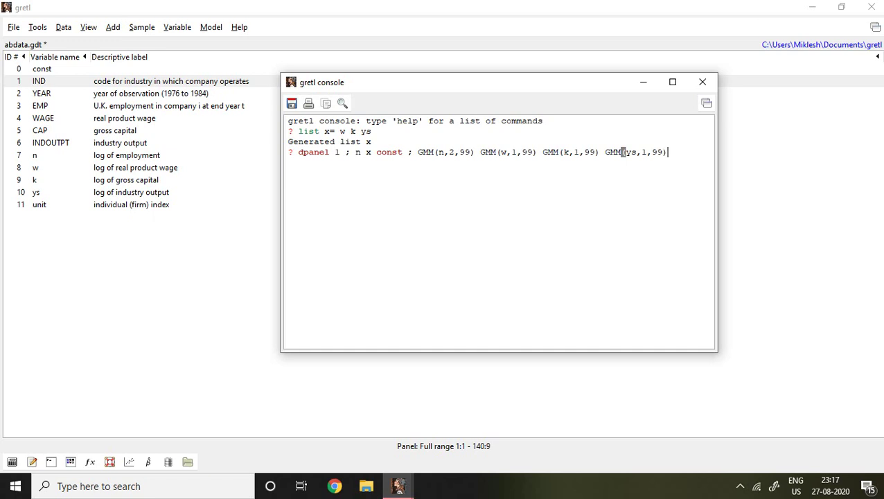
- Maximize the console and append the --dpd --system options to the dpanel command
click(673, 82)
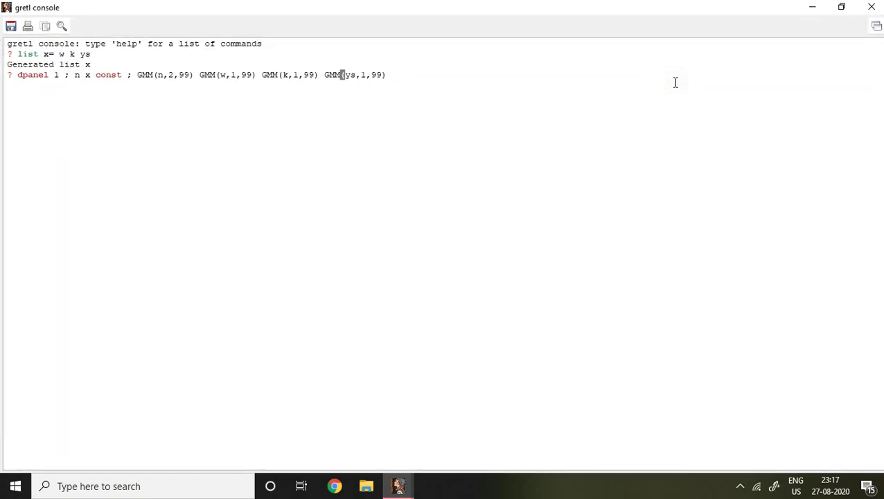
text(--dpd --)
text(system)
- Run the one-step system GMM dpanel command, producing Model 1 with Sargan Chi-square(136) = 47.826
key(Return)
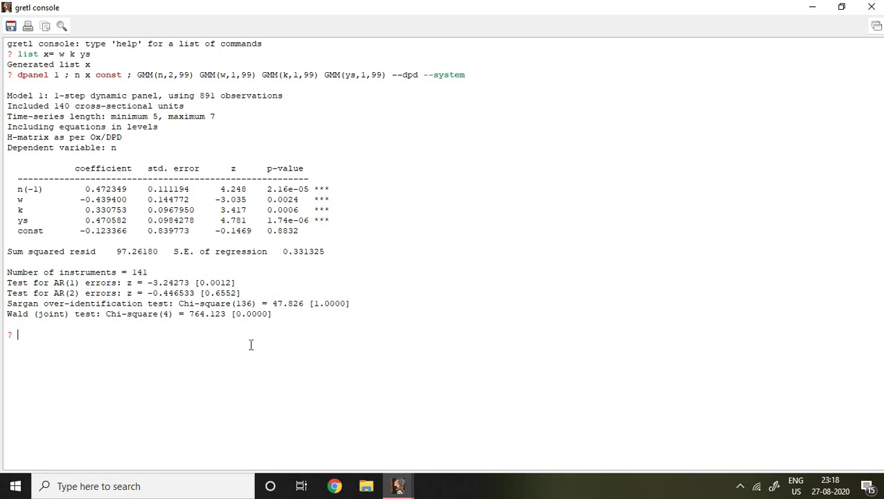
- Recall the previous dpanel command and insert --two-step before --dpd
key(Up)
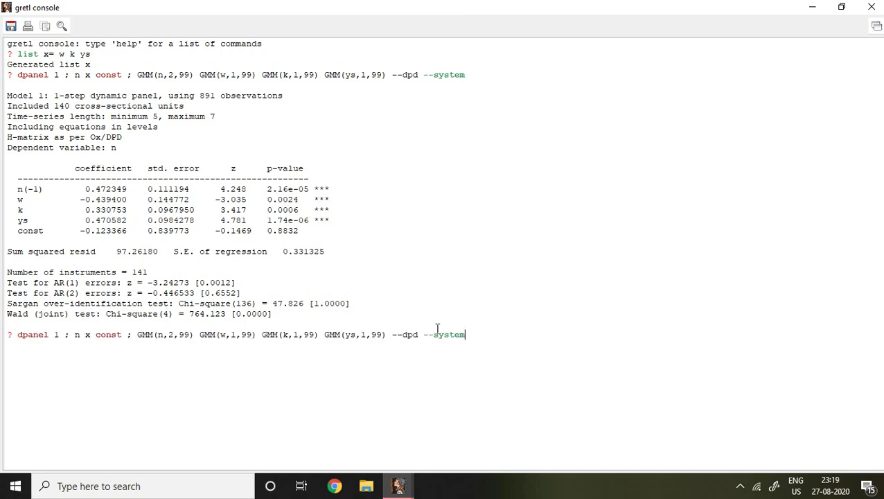
click(391, 336)
text(--)
text(two-step)
- Run the two-step dpanel command, producing Model 2 with Sargan Chi-square(136) = 138.318
key(Return)
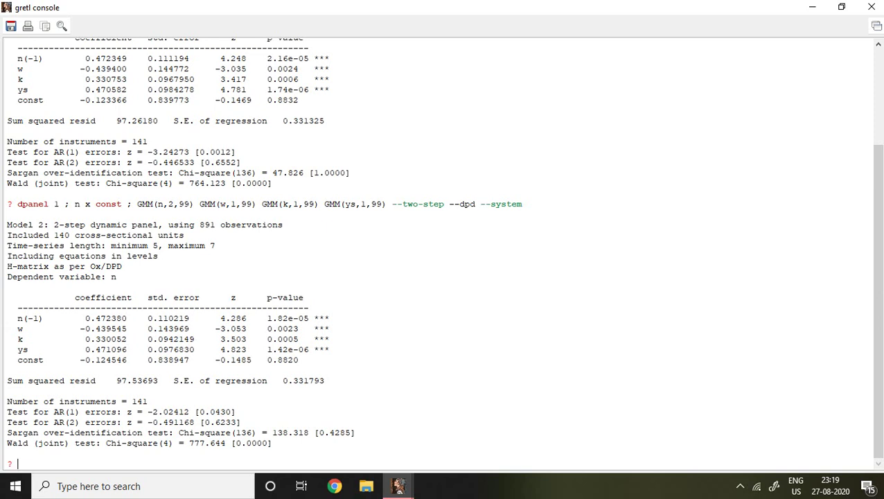